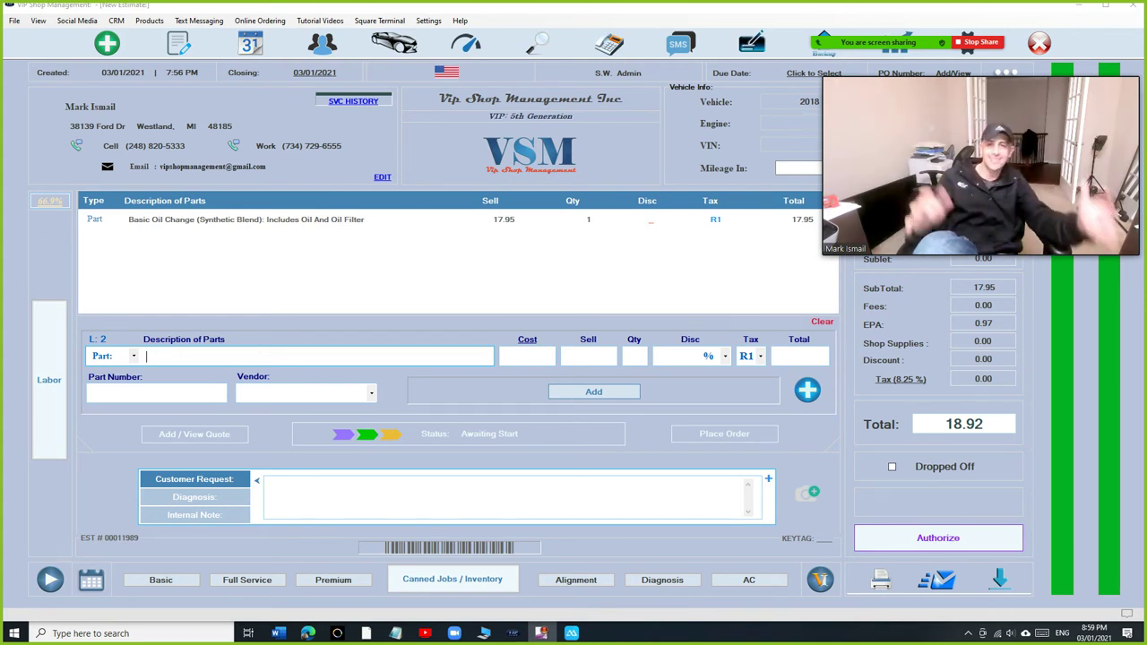
Accept the text-messaging subscription, active until 03/22/2021, and reach the message template settings
click(199, 20)
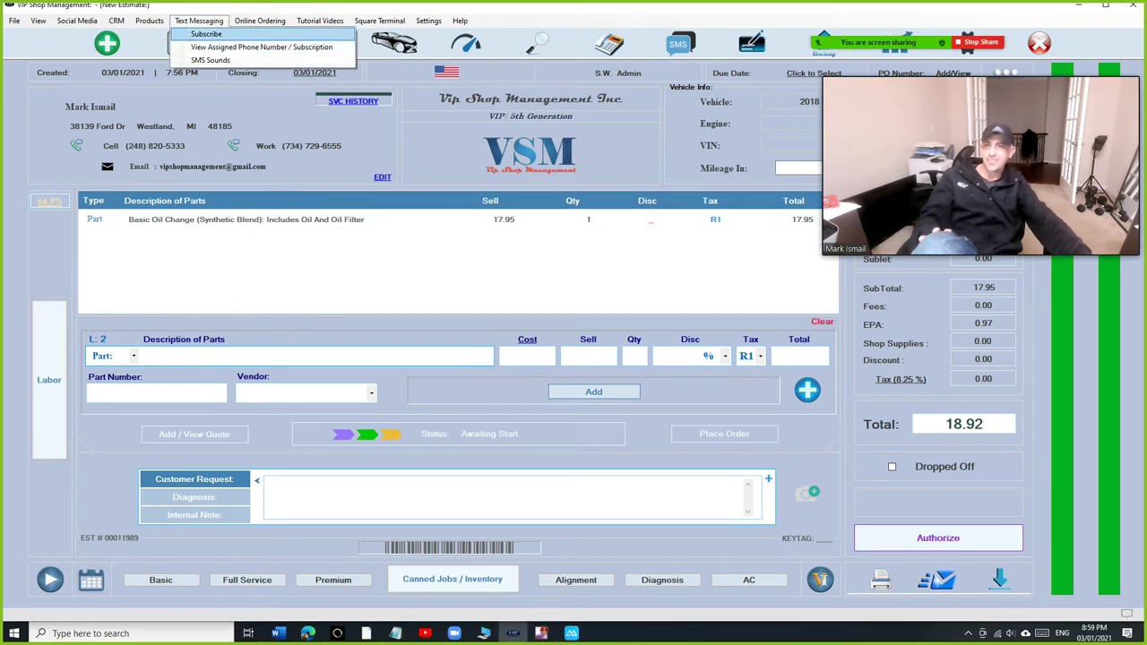
click(206, 33)
click(419, 506)
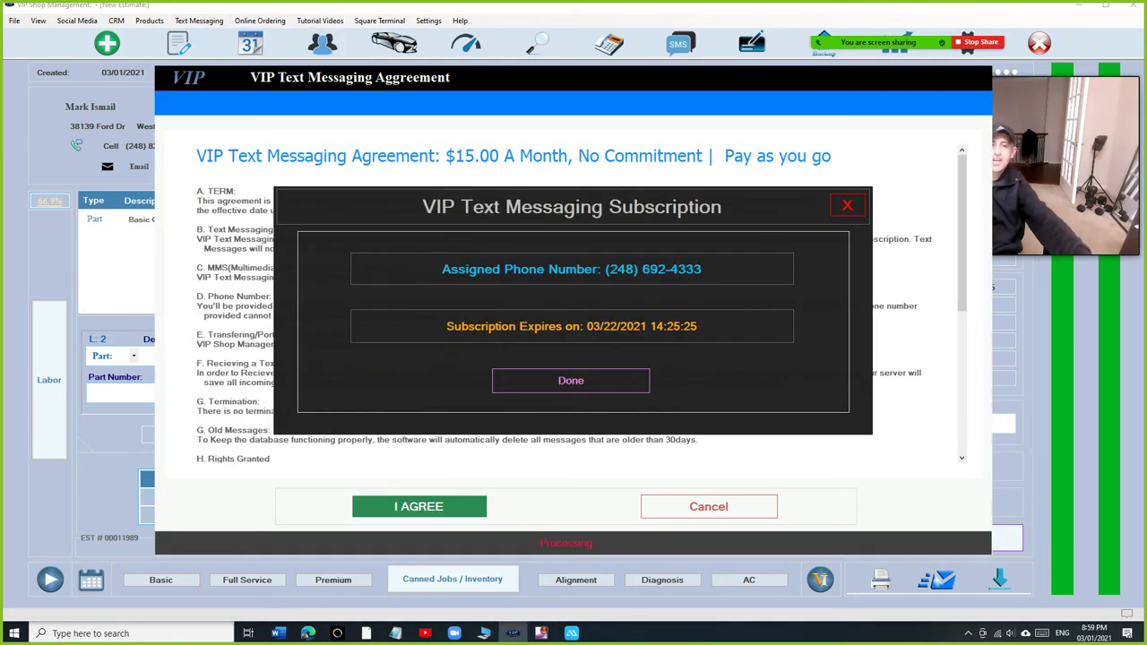
key(Return)
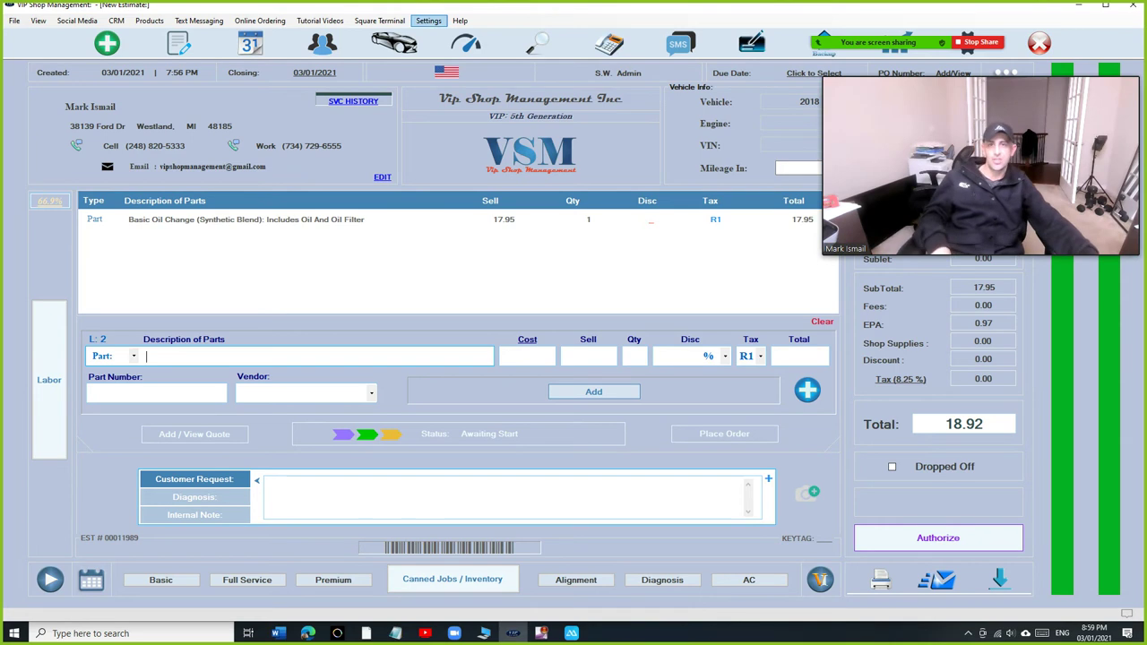
click(429, 20)
key(Down)
key(Down)
key(Down)
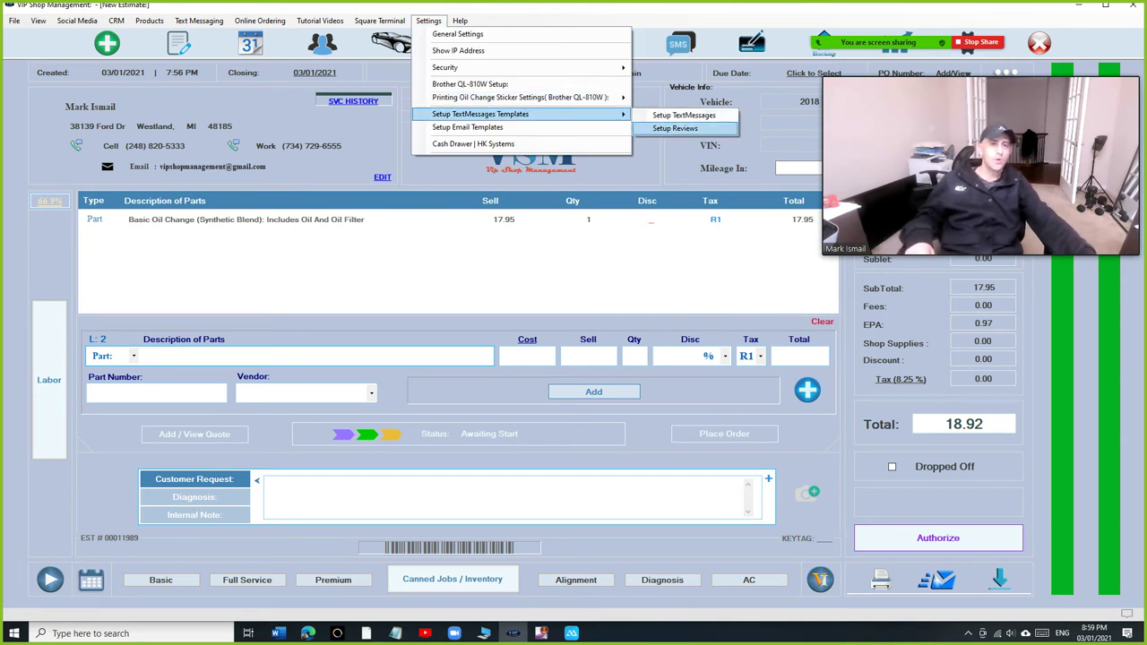
Clear the old Google review URL and install the GatherUp Google Review Link Generator extension
click(674, 128)
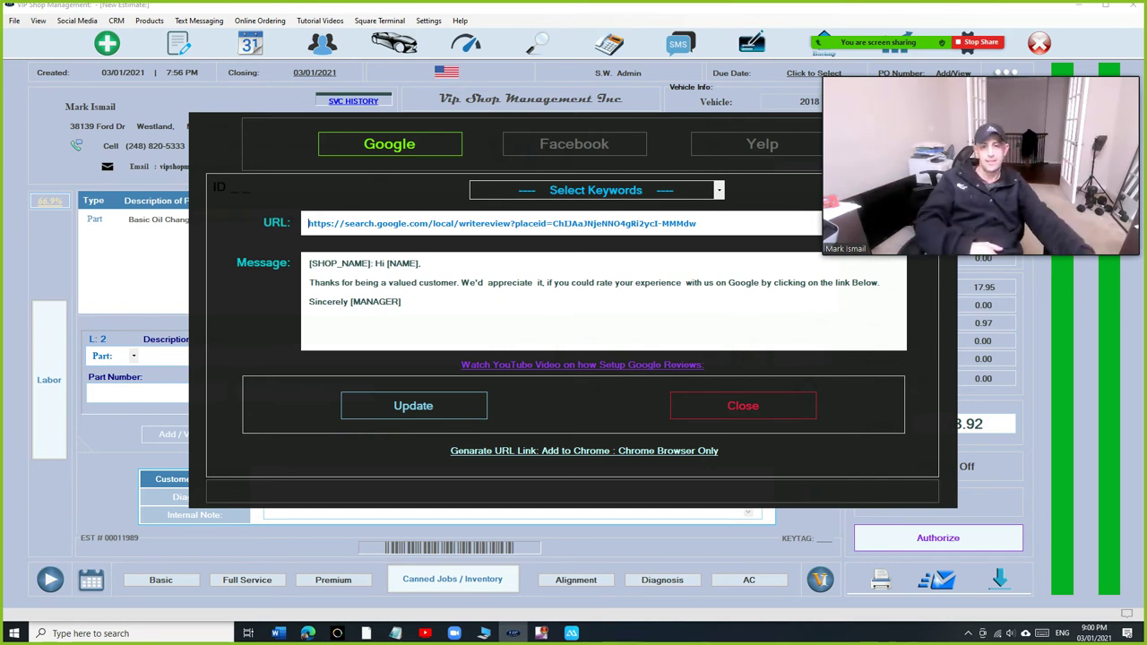
key(ctrl+a)
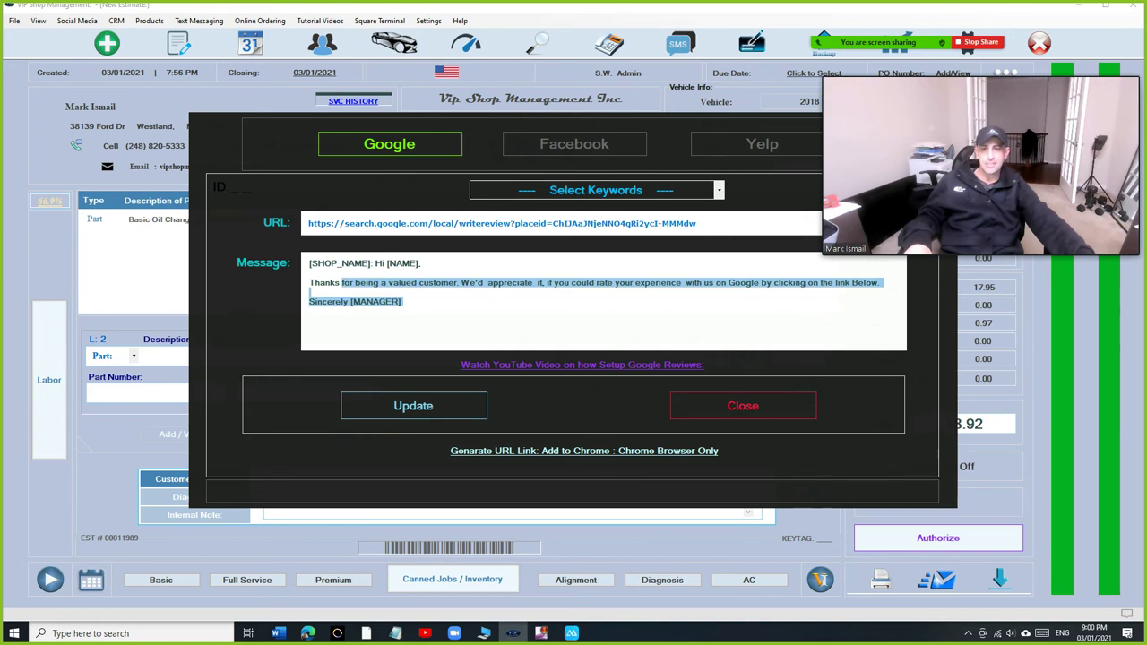
key(shift+Tab)
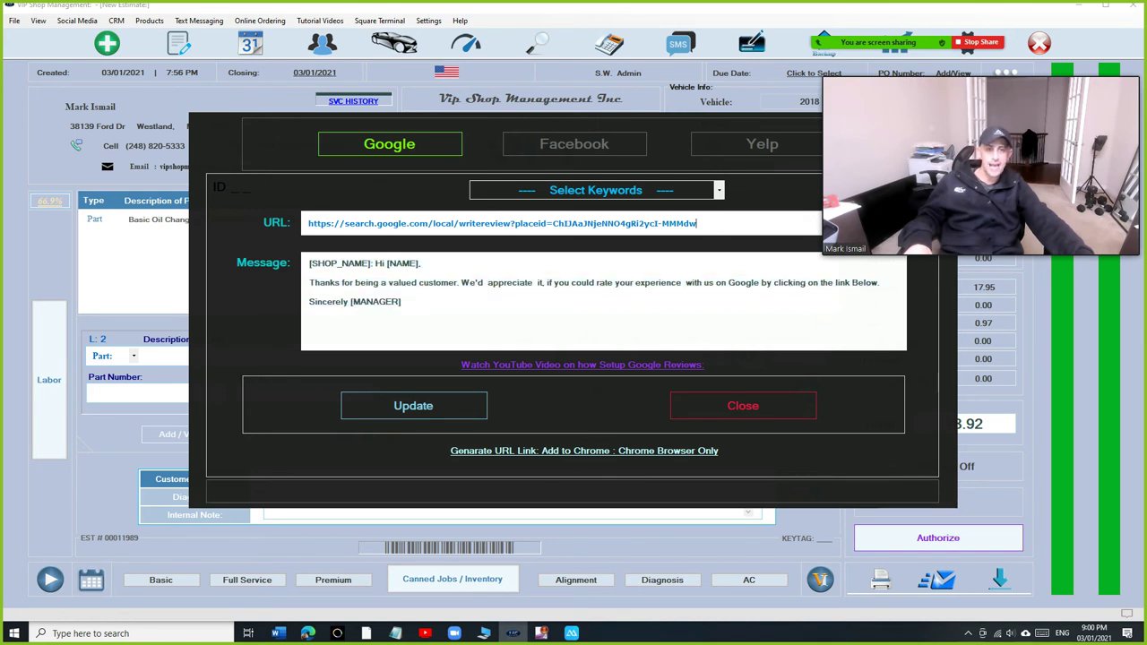
key(BackSpace)
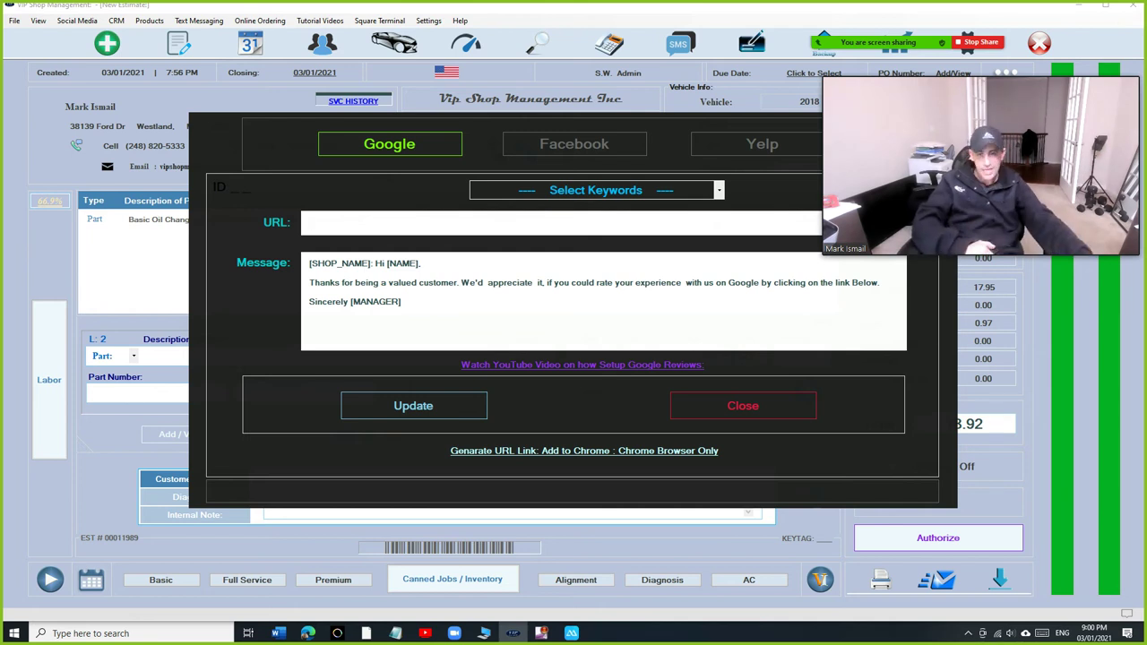
click(584, 451)
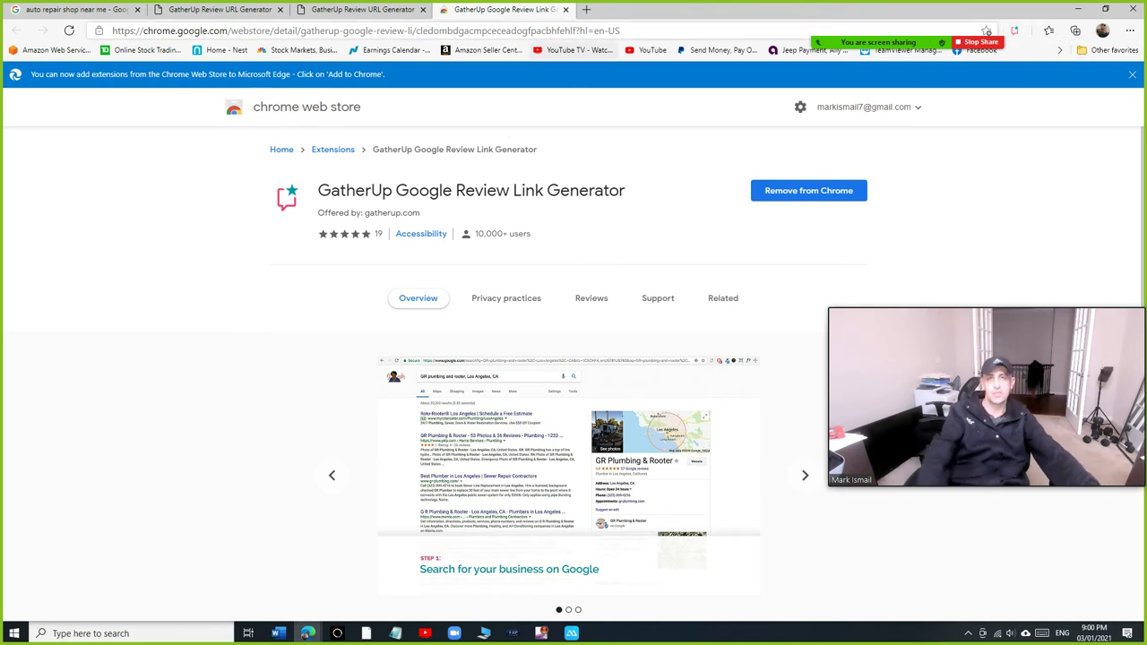
Navigate the browser from the Web Store to the google.com homepage
key(ctrl+l)
text(goo)
key(Return)
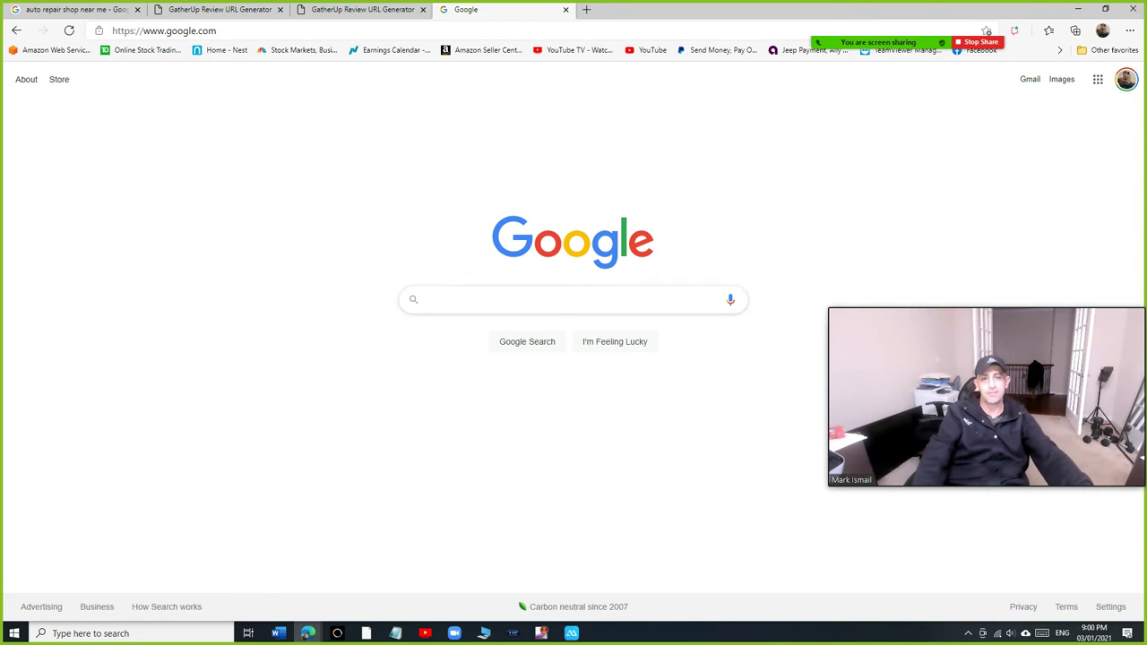
Search 'vip shop management', generate its write-a-review link with GatherUp, and return to the shop software
text(vip)
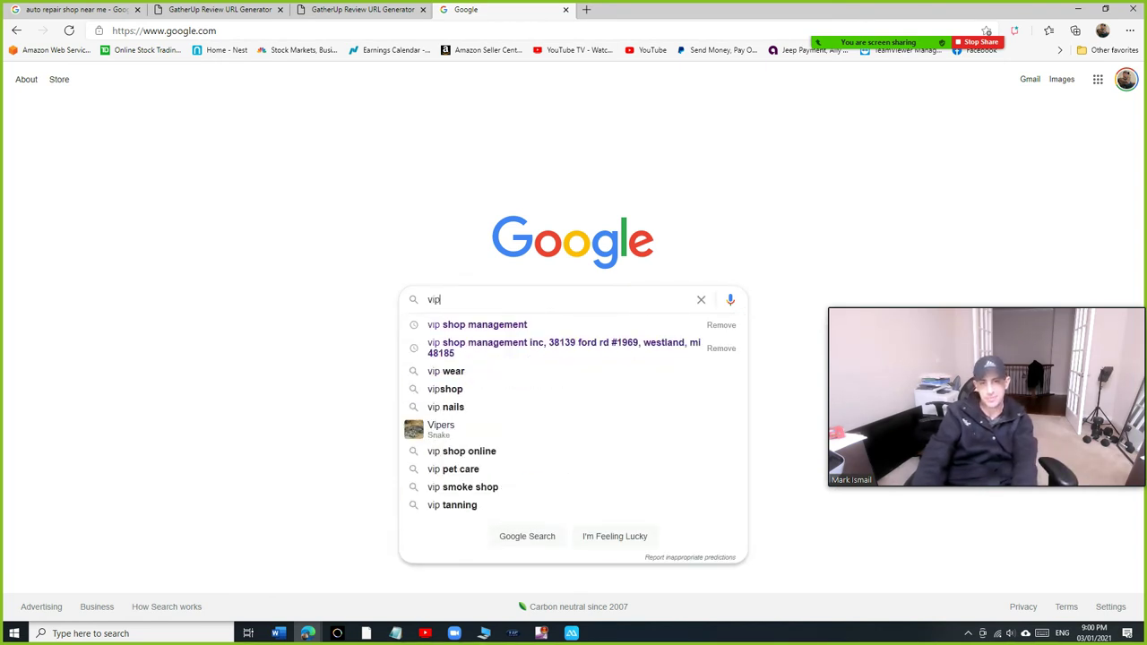
key(Down)
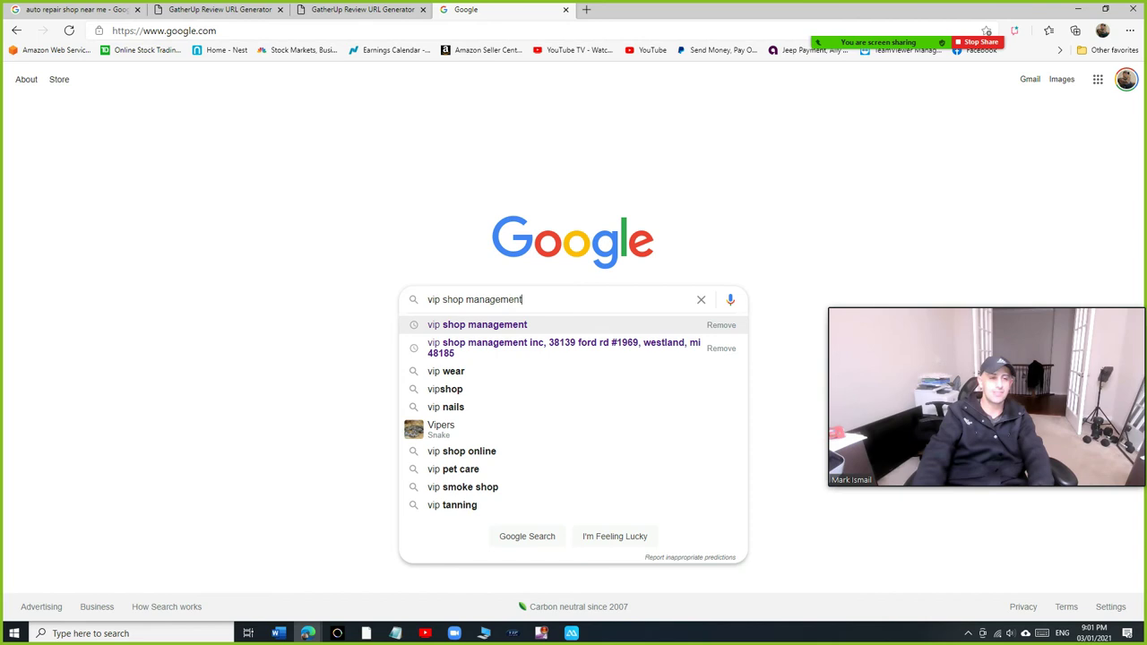
key(Return)
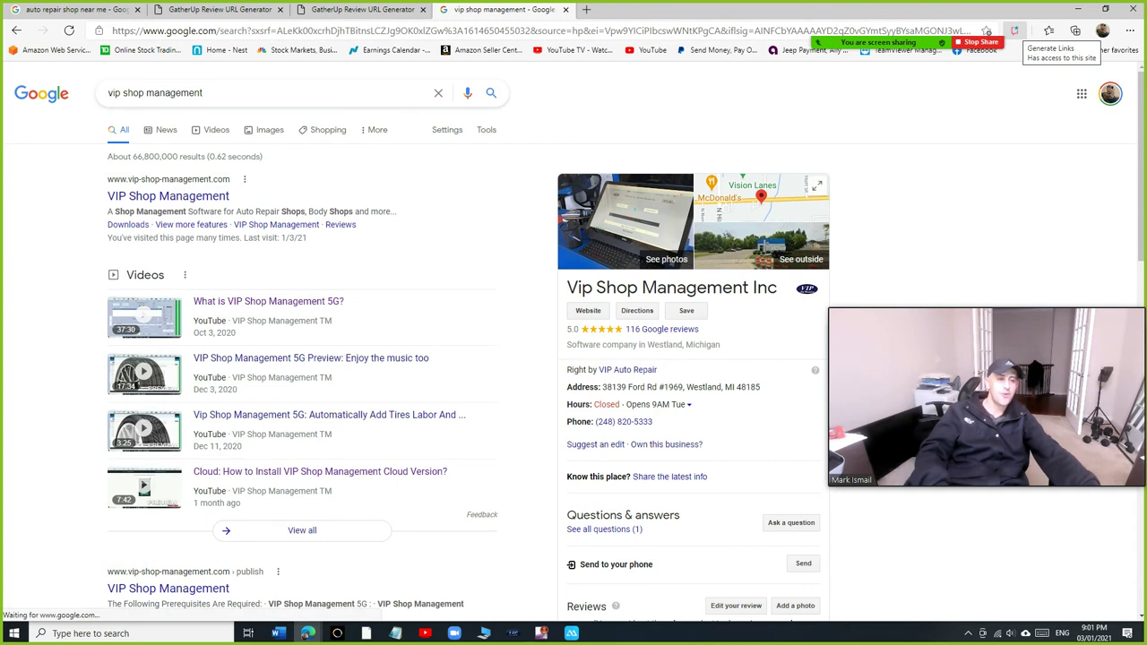
click(1013, 31)
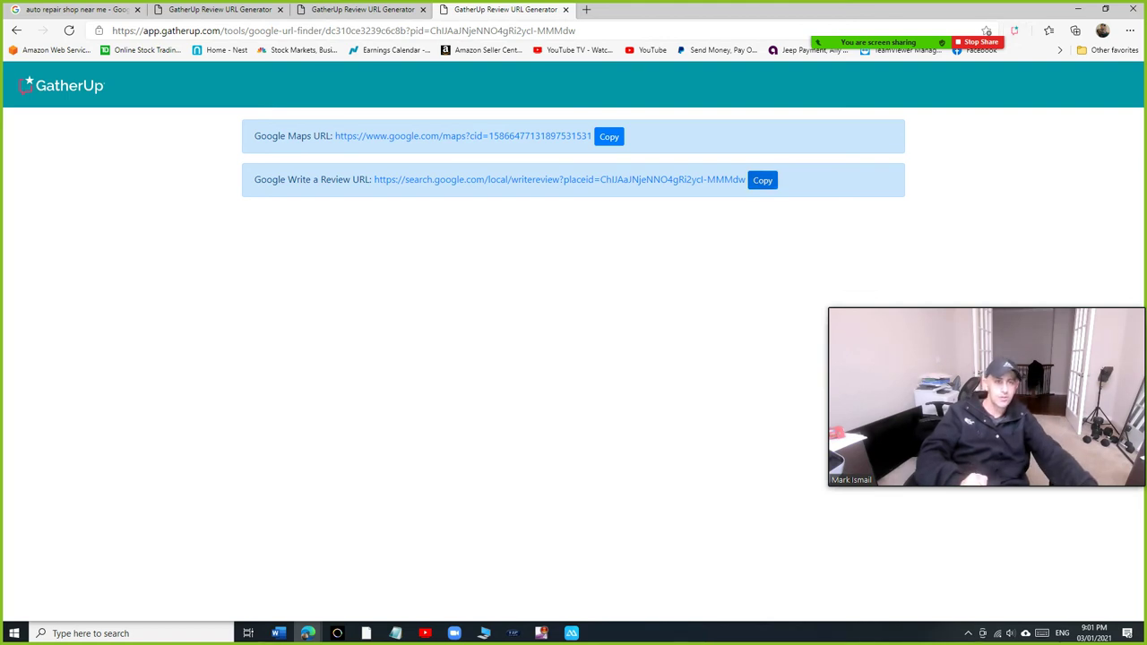
click(512, 633)
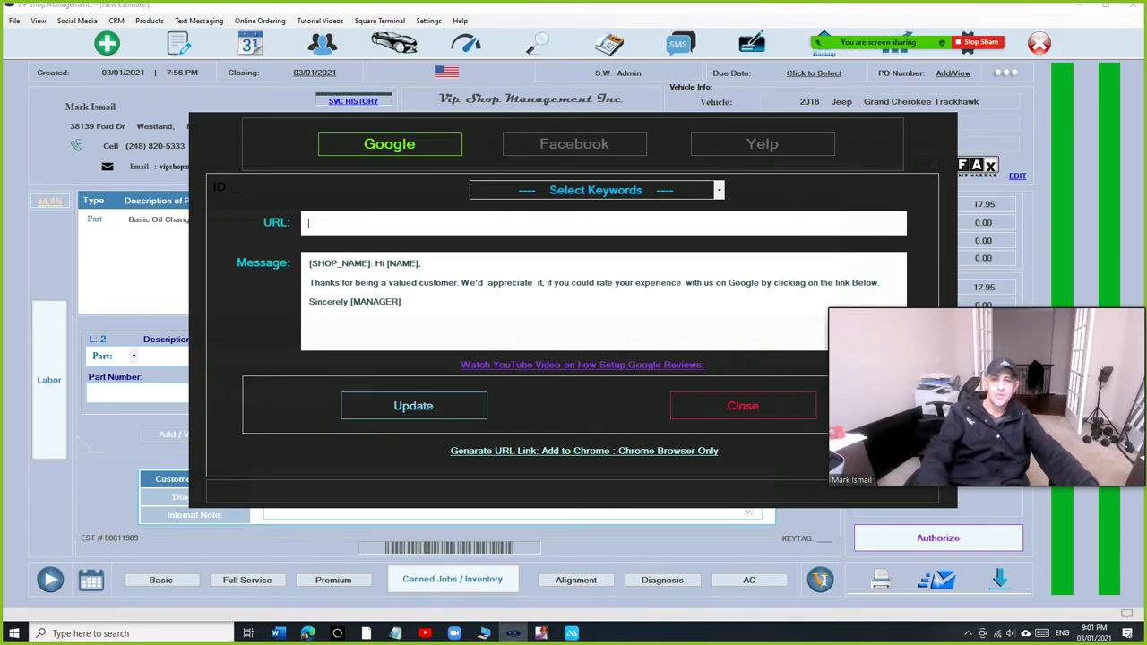
Paste the write-a-review link into the URL field and save it with Update
text(https://search.google.com/local/writereview?placeid=ChIJAaJNjeNNO4gRi2ycI-MMMdw)
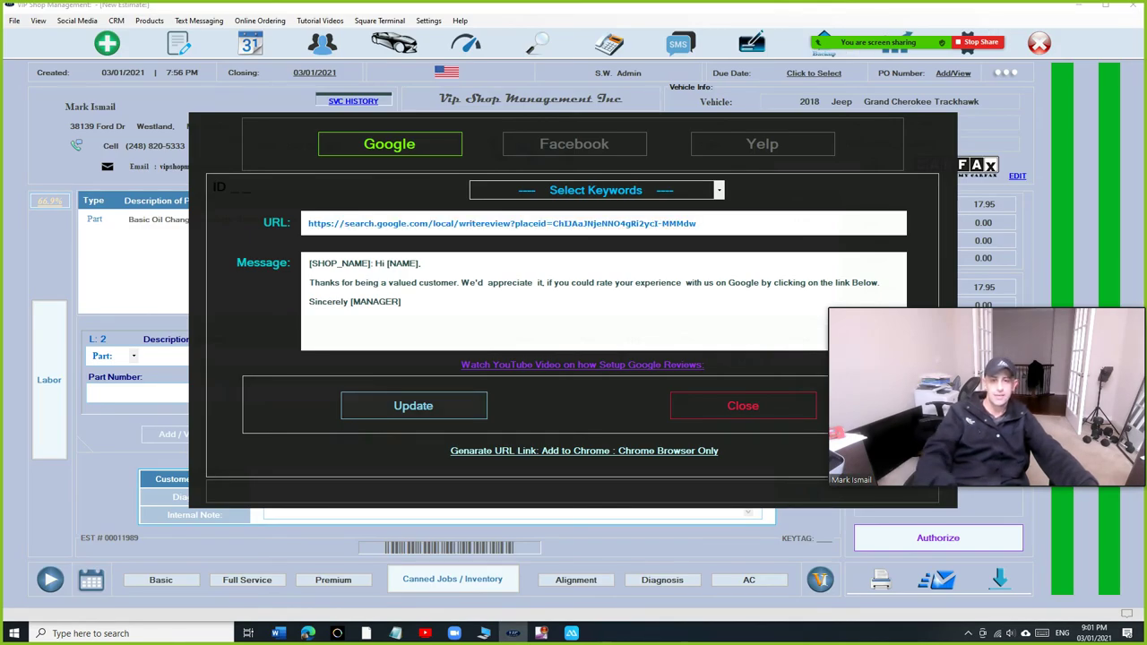
click(413, 405)
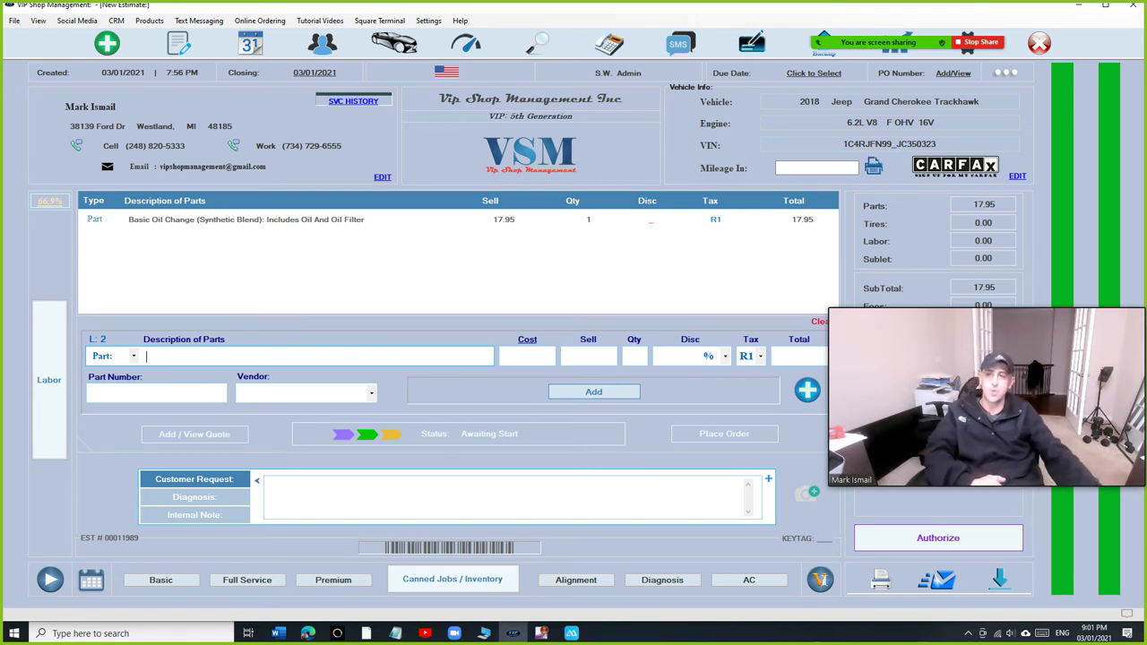
Draft a Google review request text to the customer via SMS > Request a Review > Google
click(76, 145)
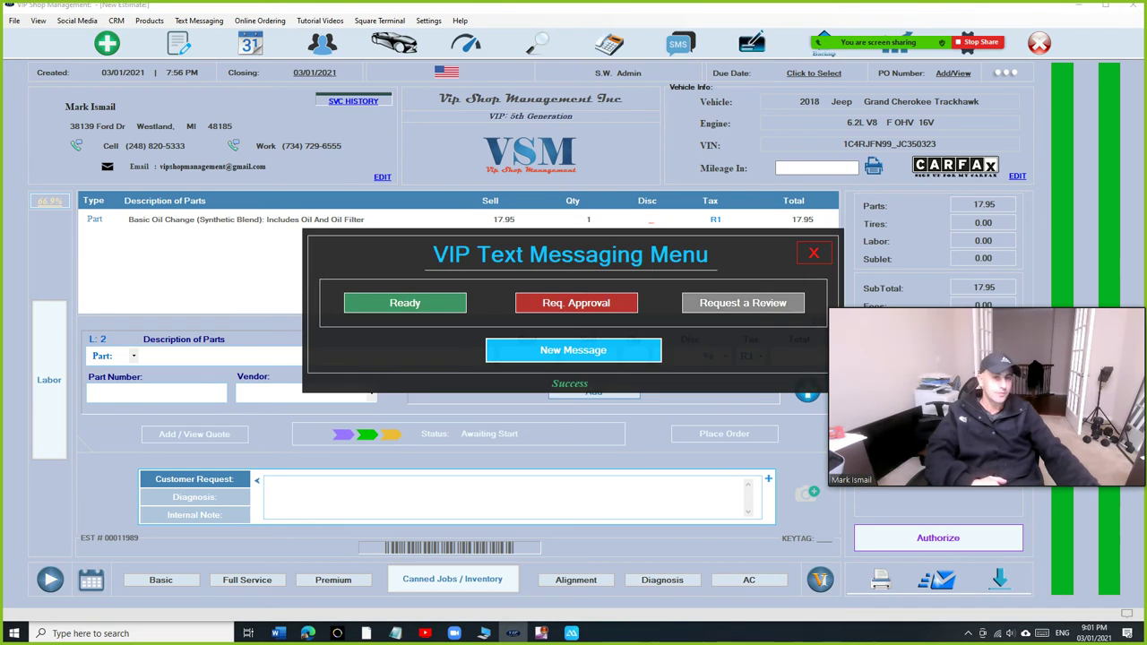
click(742, 303)
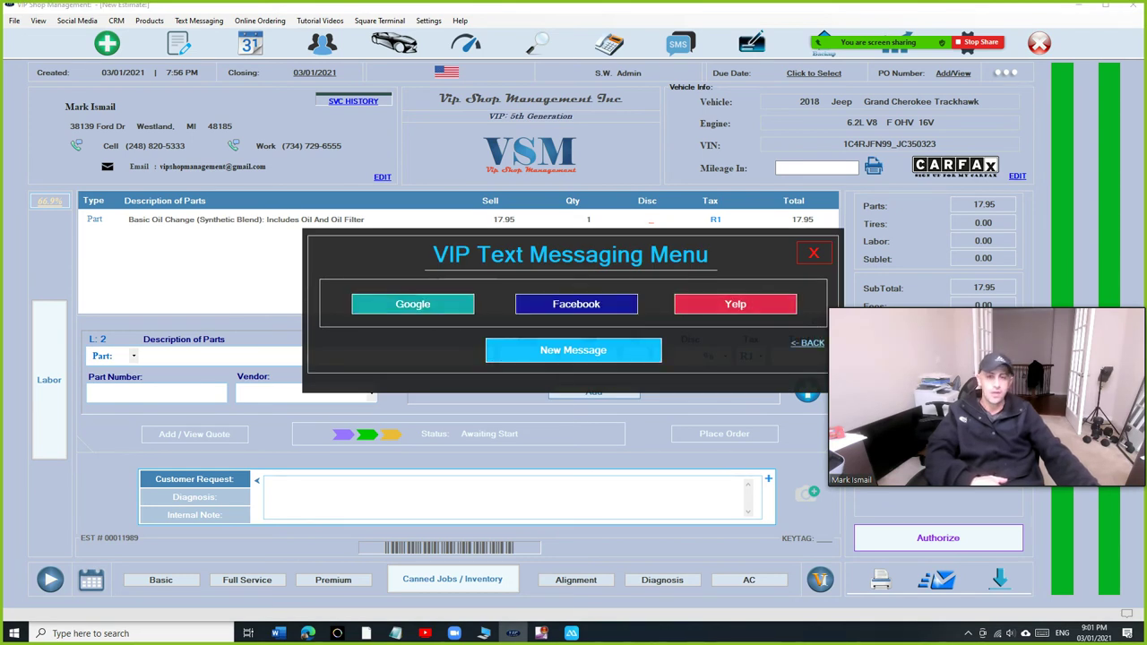
click(412, 304)
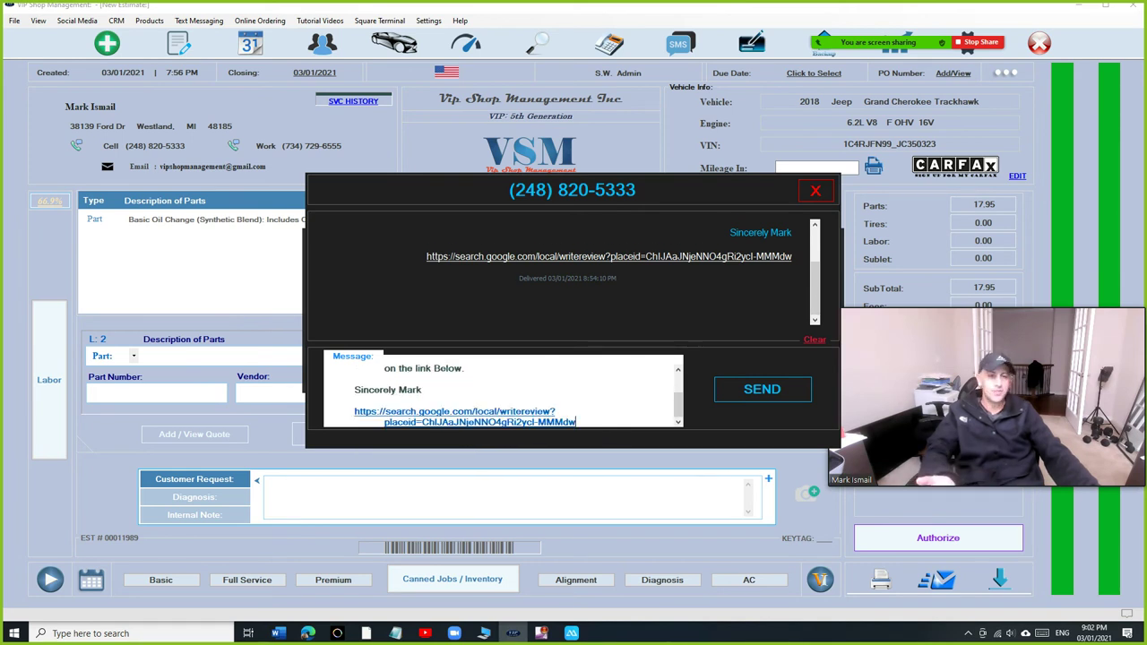
Send the drafted Google review request text to the customer
click(762, 388)
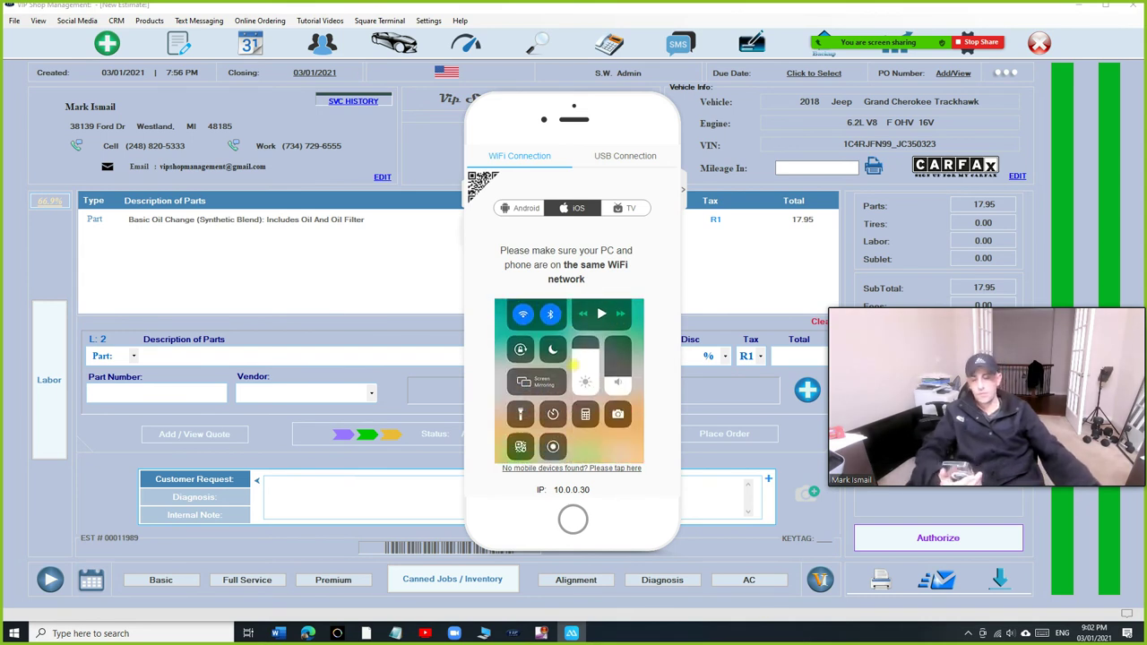
Show ApowerMirror's USB Connection instructions, after briefly returning to WiFi Connection
click(624, 155)
click(519, 155)
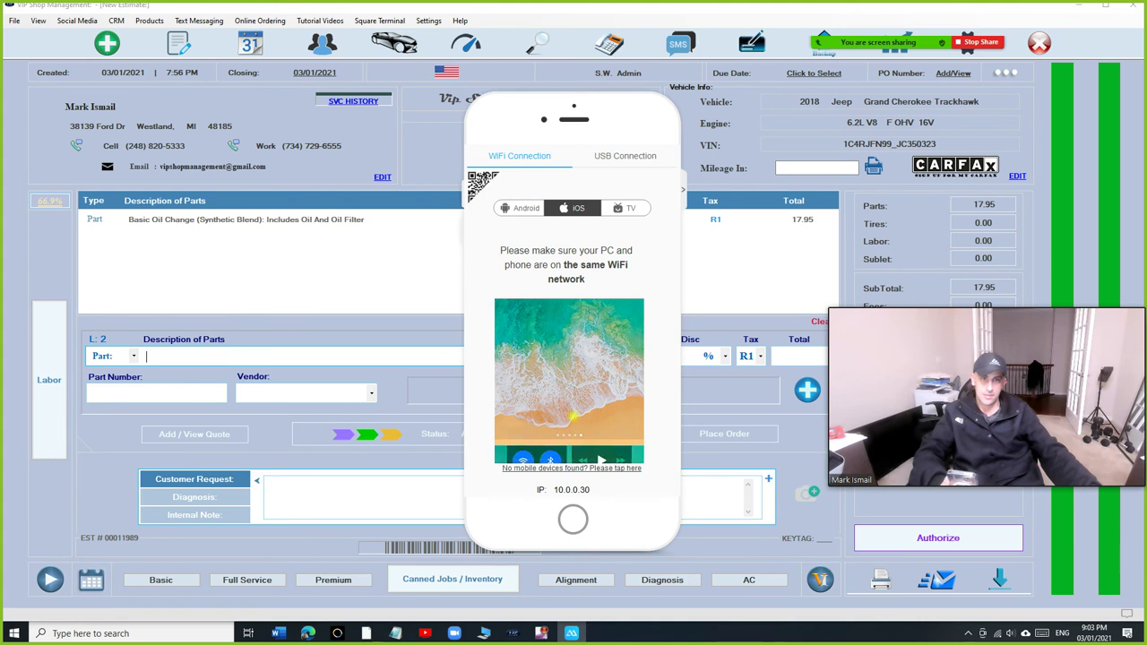
click(624, 155)
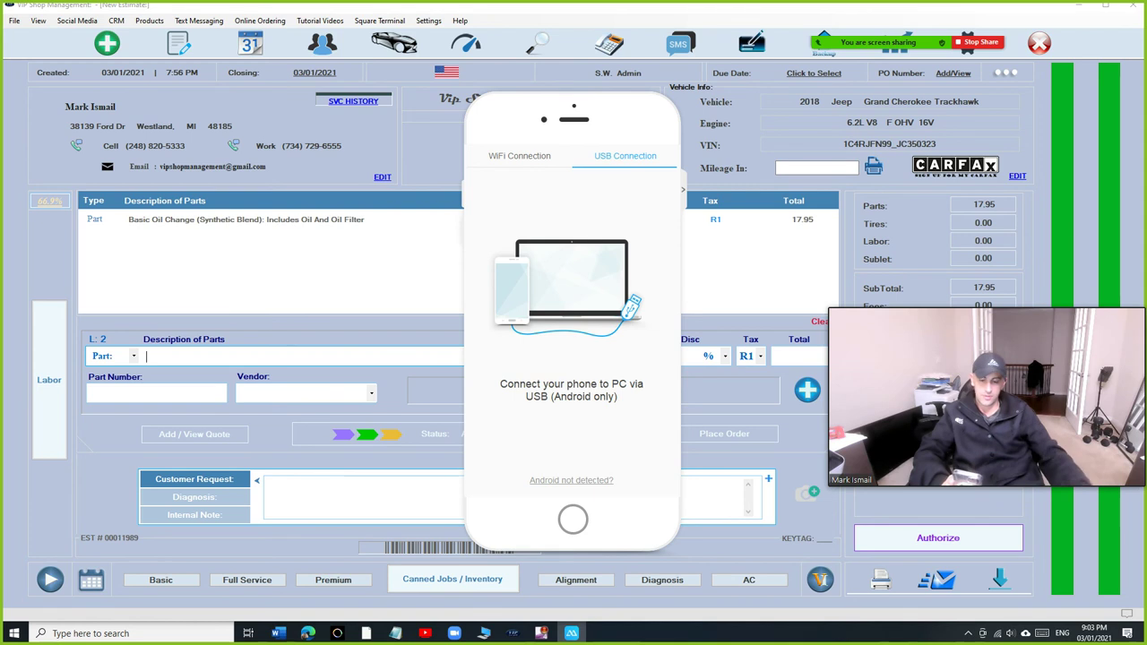
Return ApowerMirror to its WiFi Connection instructions
click(519, 156)
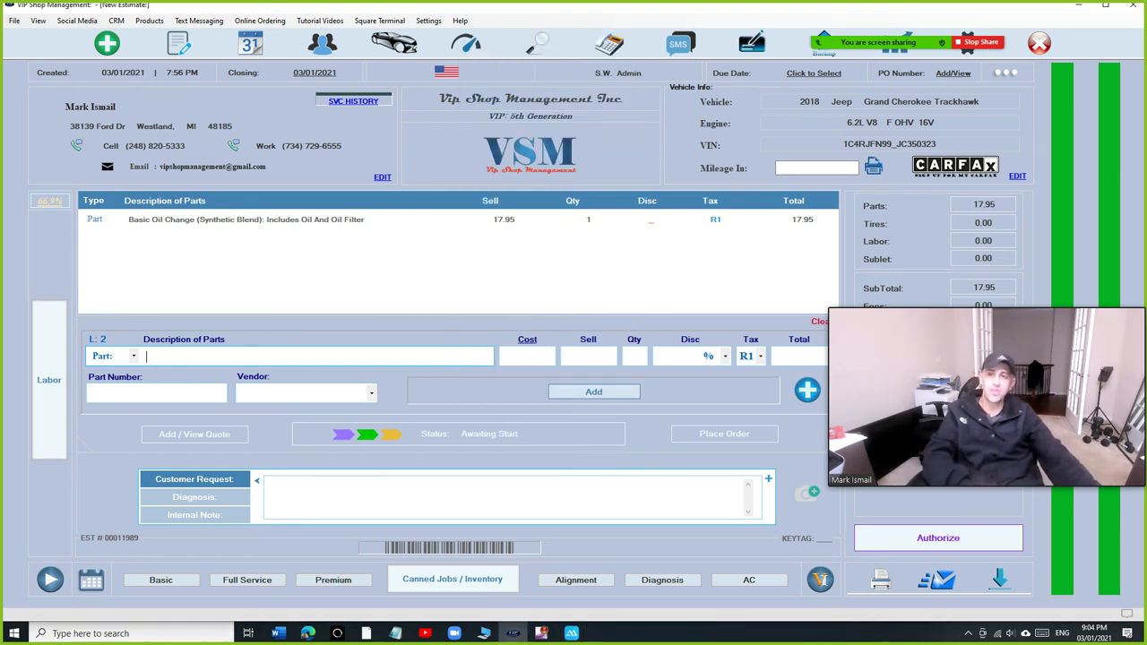
Choose Request a Review to show the Google, Facebook and Yelp options
click(743, 303)
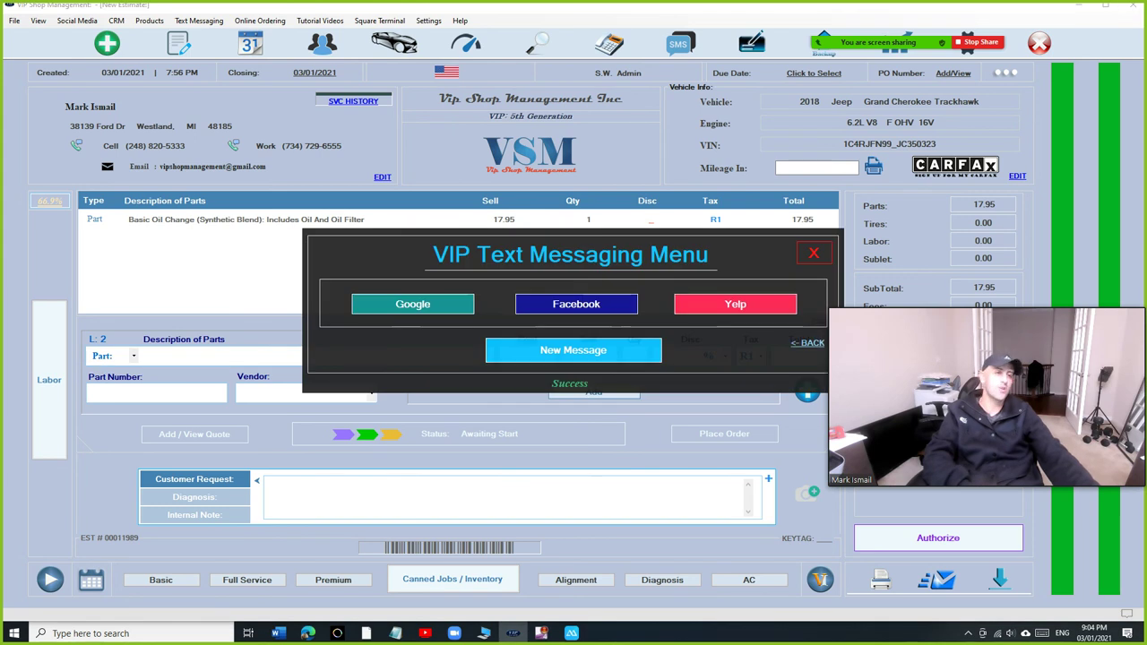